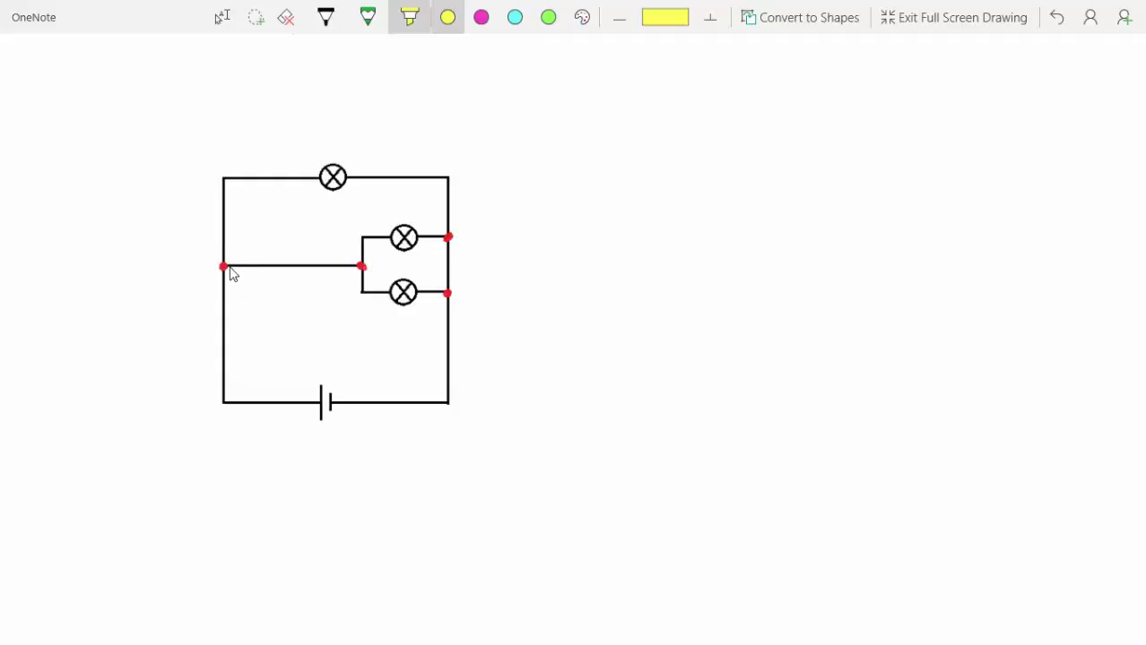
Trace the middle wire and top loop in yellow highlighter, from the left to the right junction
mouse_move(228, 267)
mouse_down()
mouse_move(369, 267)
mouse_move(224, 242)
mouse_move(224, 190)
mouse_move(256, 173)
mouse_move(451, 179)
mouse_move(443, 225)
mouse_up()
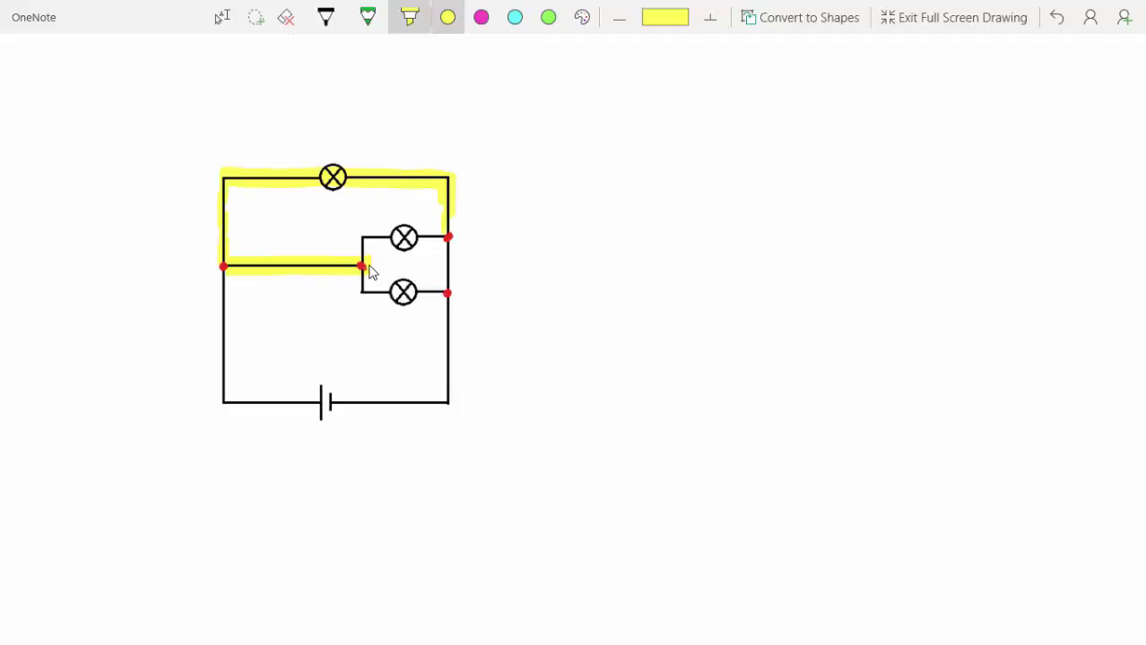
Erase the yellow highlighter strokes from the circuit diagram
click(286, 17)
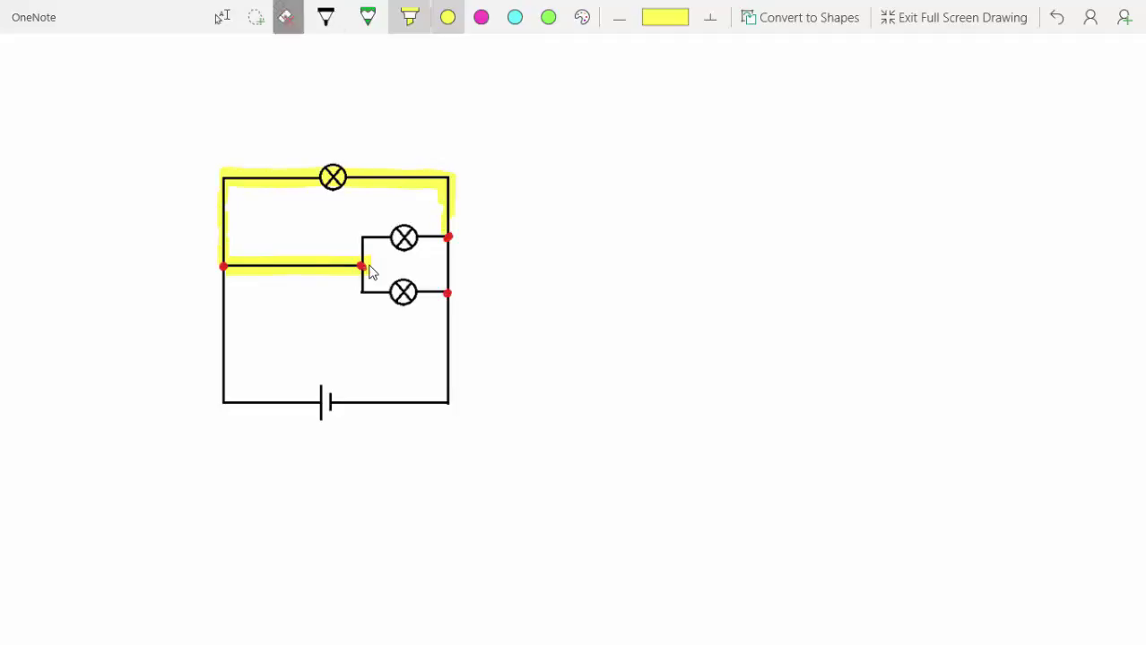
click(286, 17)
click(332, 126)
click(269, 179)
Switch back to black ink and draw short strokes on the diagram
click(296, 267)
click(326, 17)
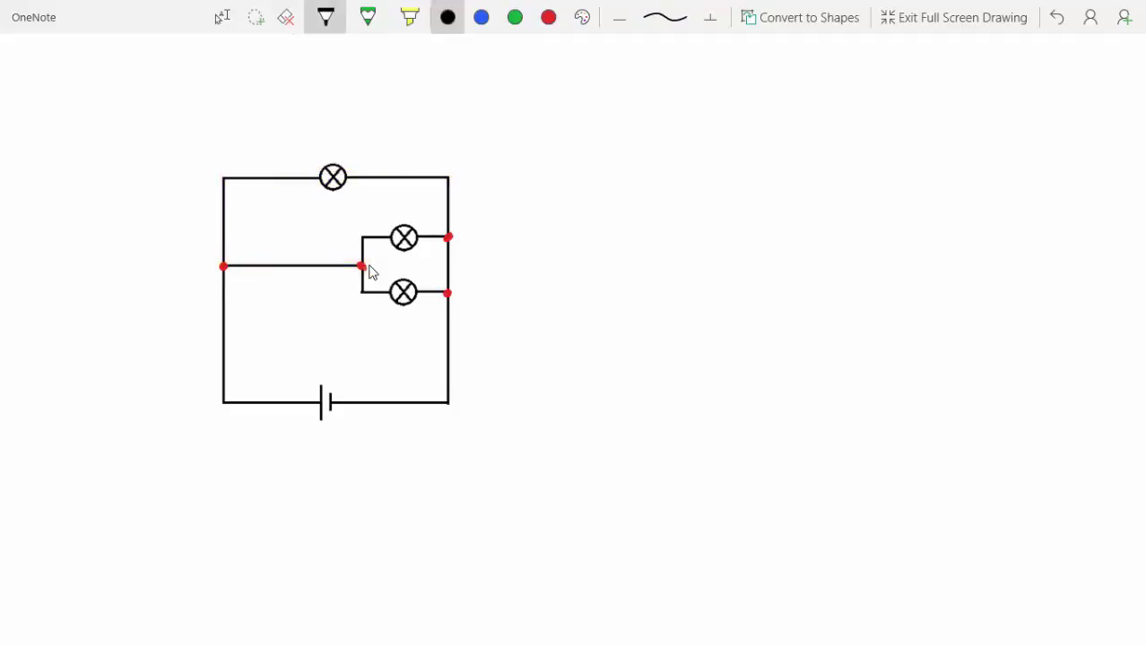
mouse_move(344, 243)
mouse_down()
mouse_move(356, 258)
mouse_move(347, 257)
mouse_move(361, 230)
mouse_move(445, 240)
mouse_up()
click(410, 17)
drag(362, 271, 446, 301)
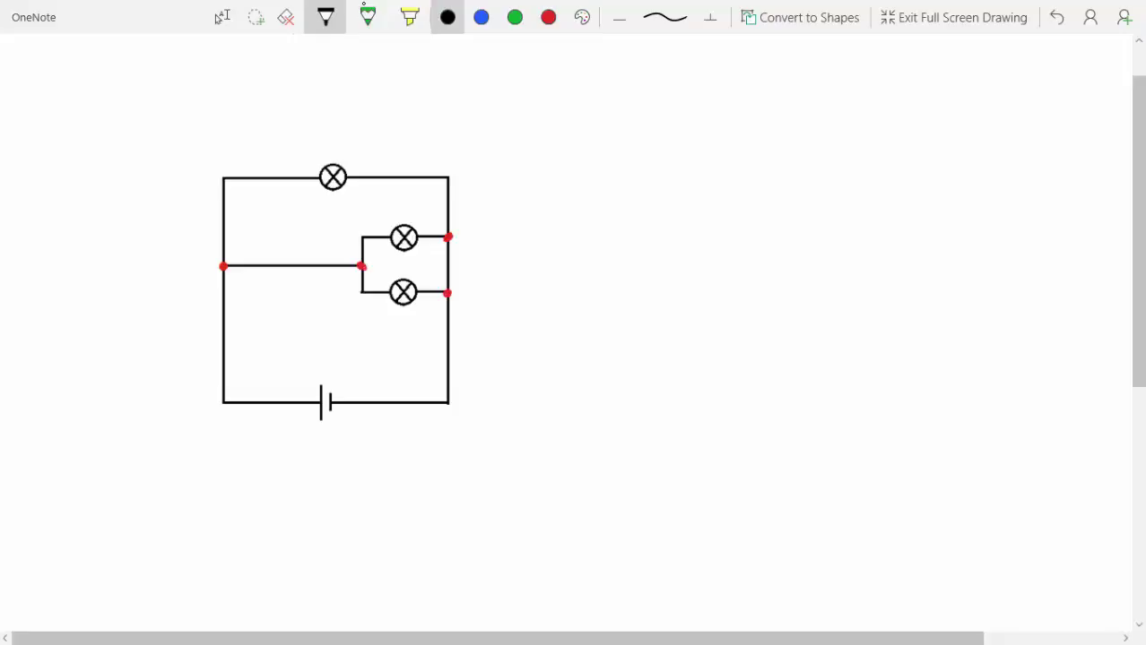
Circle the two right-hand junction dots and draw an arrow toward the simplified circuit
mouse_move(464, 219)
mouse_down()
mouse_move(432, 261)
mouse_move(431, 294)
mouse_move(446, 314)
mouse_move(471, 305)
mouse_move(485, 267)
mouse_move(483, 242)
mouse_move(455, 218)
mouse_move(460, 294)
mouse_up()
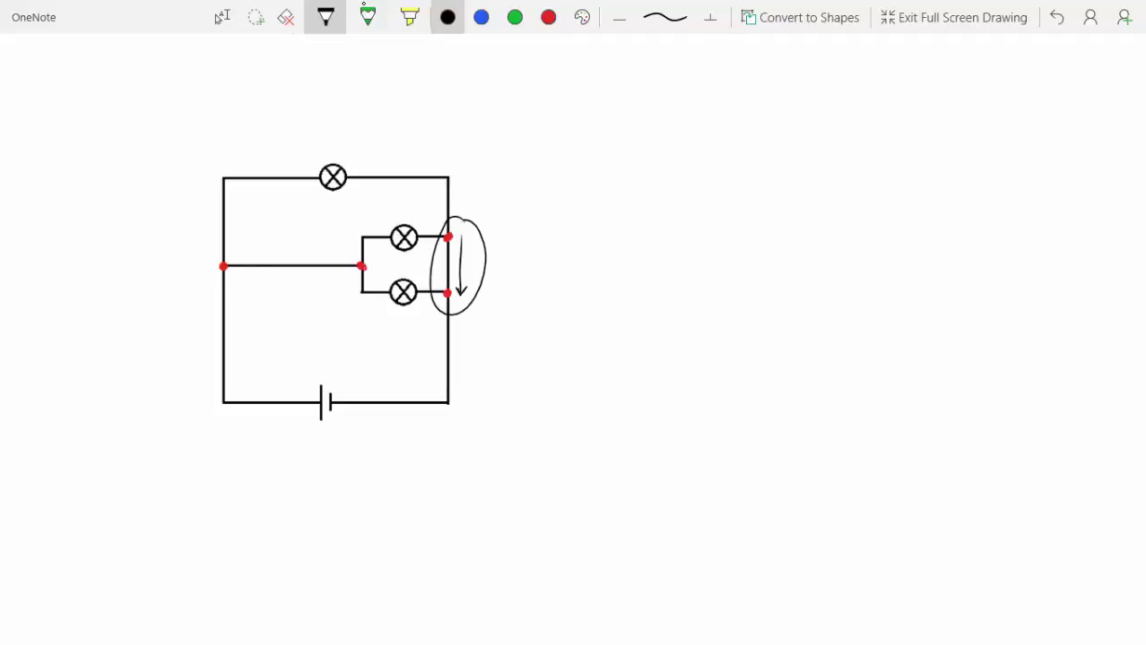
mouse_move(499, 266)
mouse_down()
mouse_move(572, 267)
mouse_move(560, 277)
mouse_up()
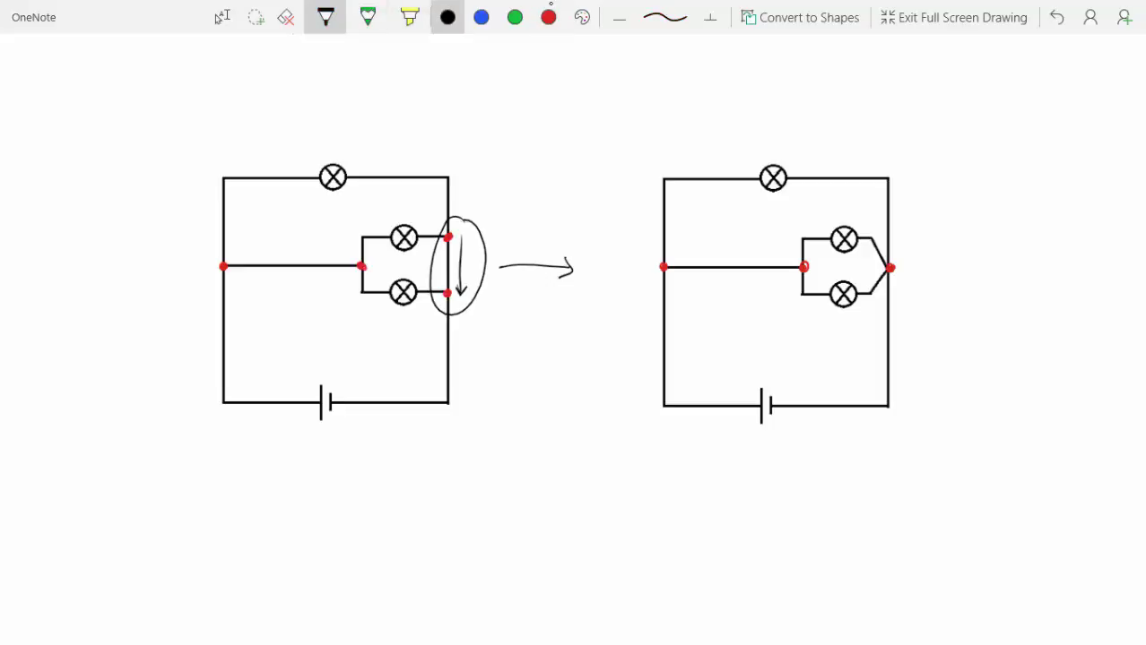
Sketch strokes around the middle wire, undo the ellipse, and draw lines from the left junction
mouse_move(240, 248)
mouse_down()
mouse_move(200, 276)
mouse_move(305, 295)
mouse_move(378, 261)
mouse_move(312, 239)
mouse_move(242, 240)
mouse_up()
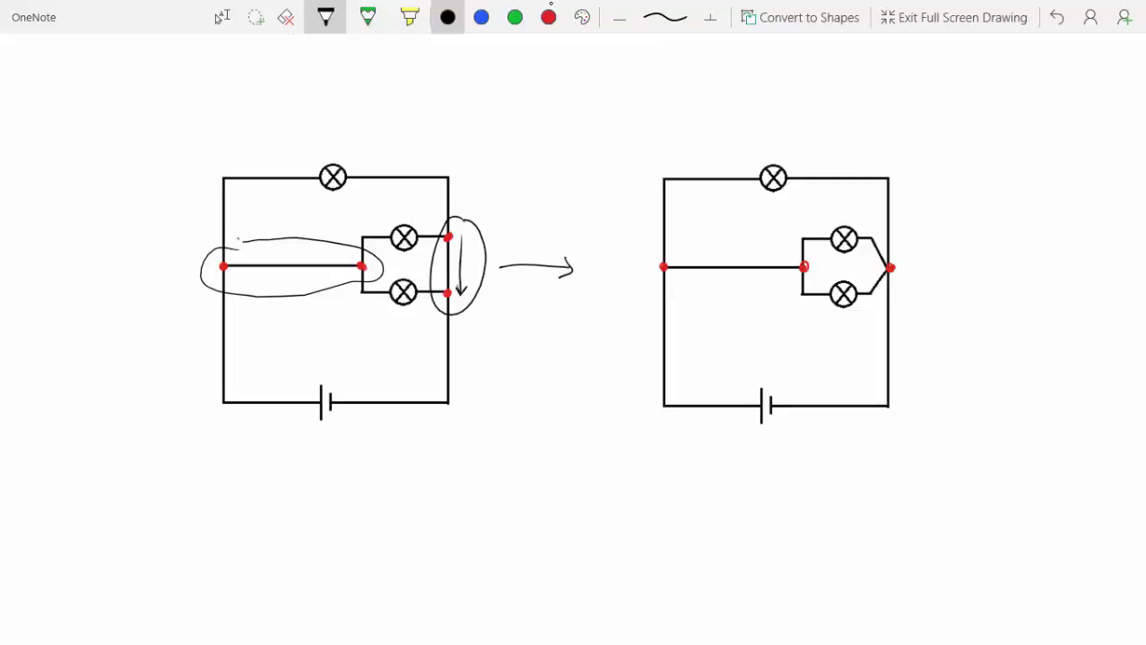
drag(241, 259, 344, 264)
key(ctrl+z)
key(ctrl+z)
key(ctrl+z)
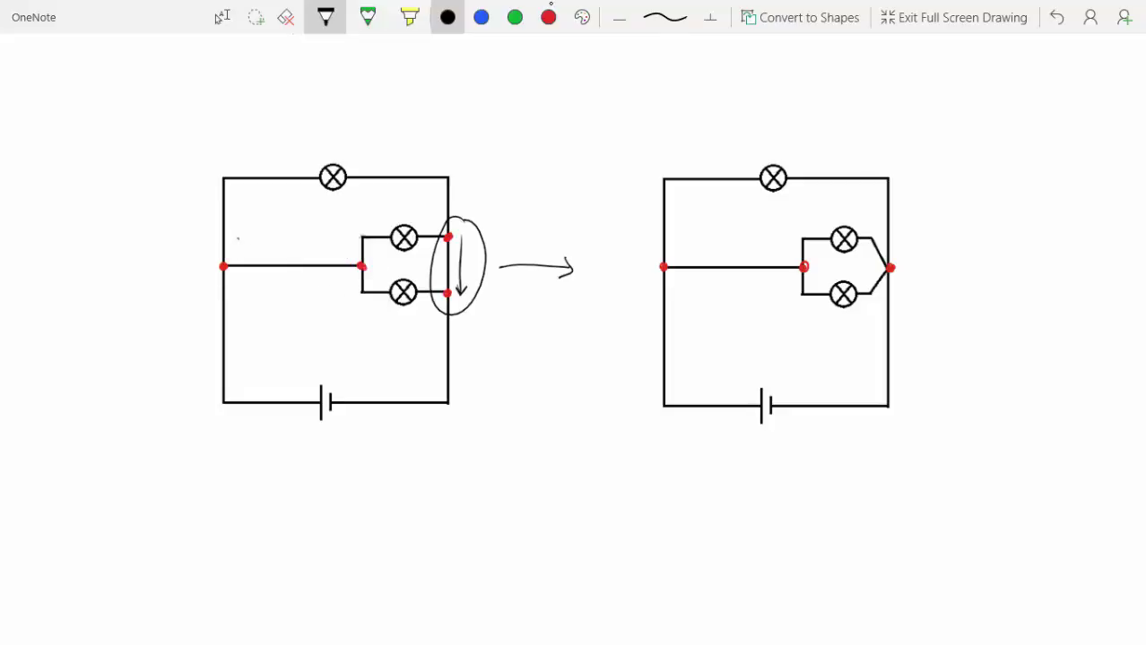
mouse_move(360, 238)
mouse_down()
mouse_move(224, 266)
mouse_move(273, 286)
mouse_move(360, 293)
mouse_up()
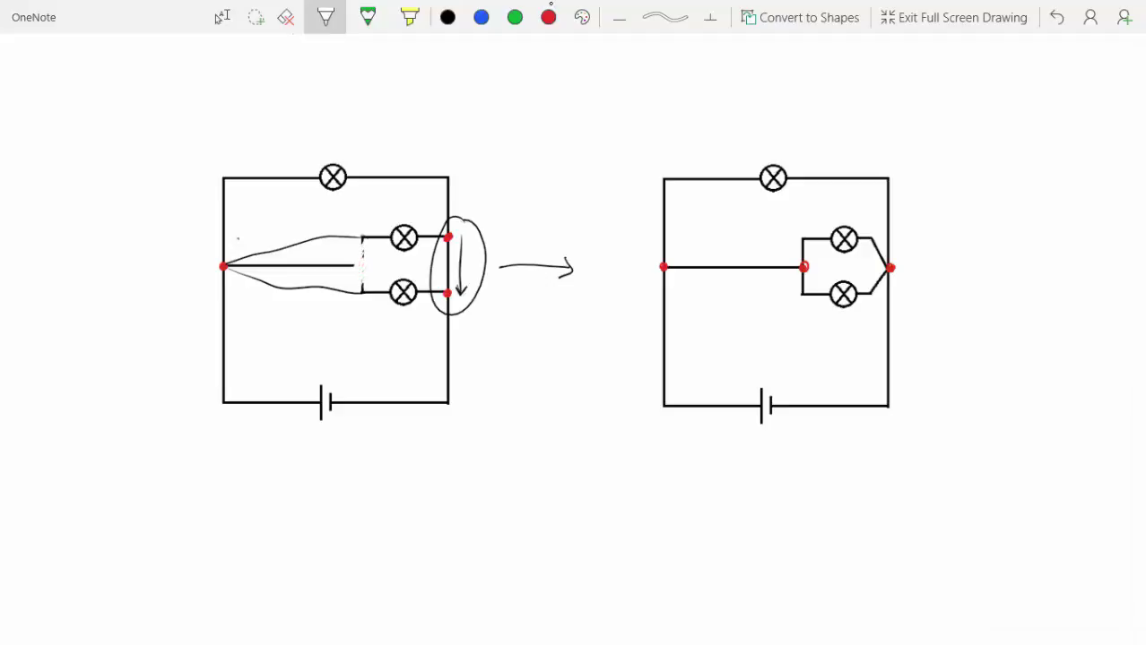
In black ink, draw an arrow pointing at the redrawn circuit's merged node
click(447, 17)
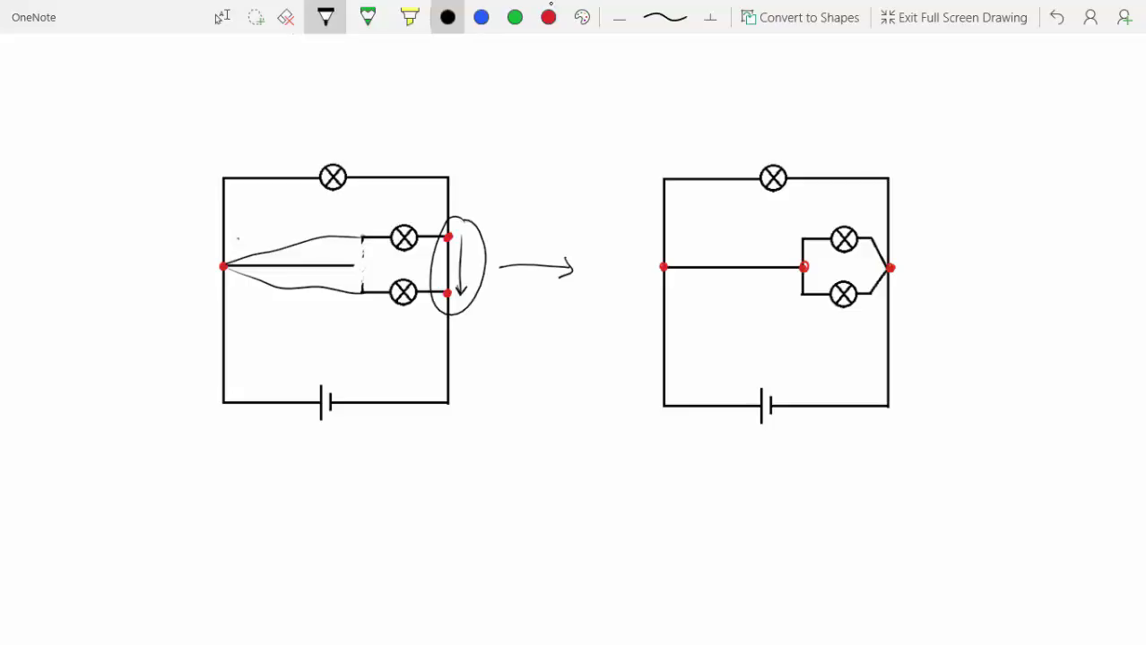
drag(941, 249, 909, 259)
mouse_move(916, 252)
mouse_down()
mouse_move(908, 259)
mouse_move(920, 263)
mouse_up()
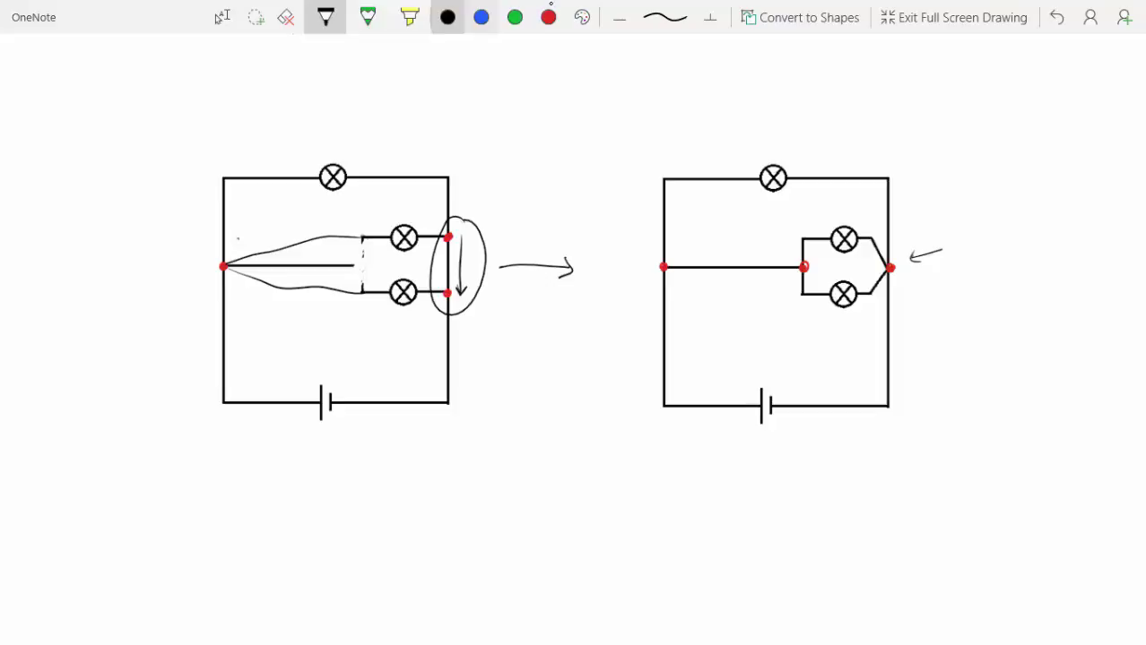
Highlight the upper lamp branch in yellow and the lower lamp branch in green
click(409, 17)
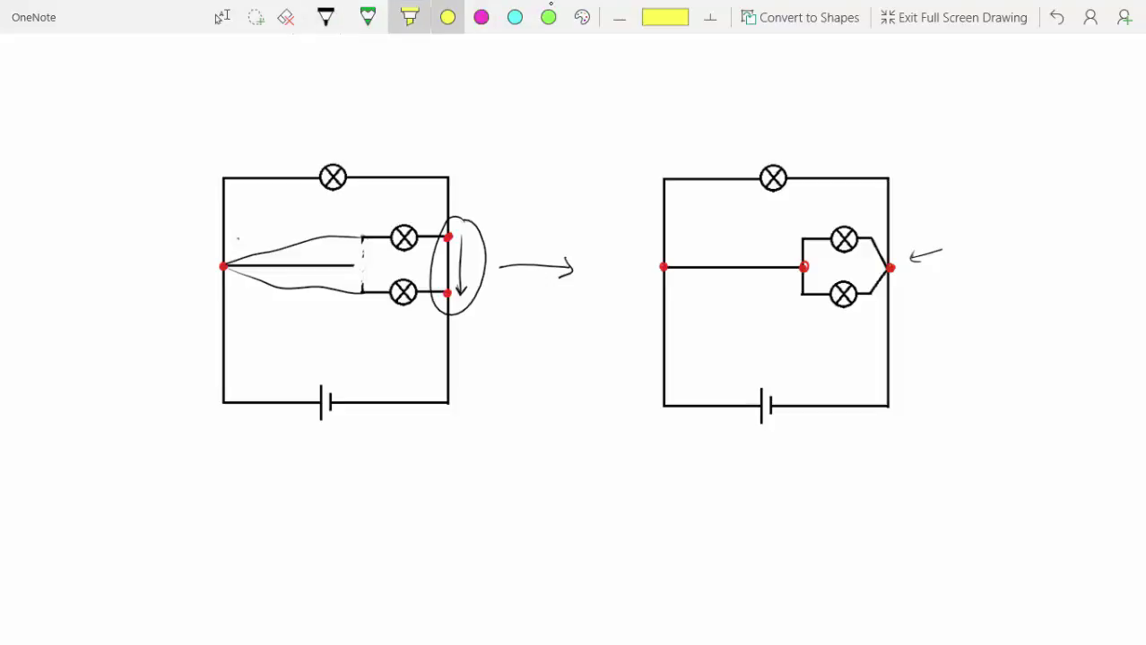
mouse_move(803, 240)
mouse_down()
mouse_move(867, 241)
mouse_move(887, 267)
mouse_up()
click(548, 17)
mouse_move(804, 266)
mouse_down()
mouse_move(804, 294)
mouse_move(833, 301)
mouse_move(888, 267)
mouse_up()
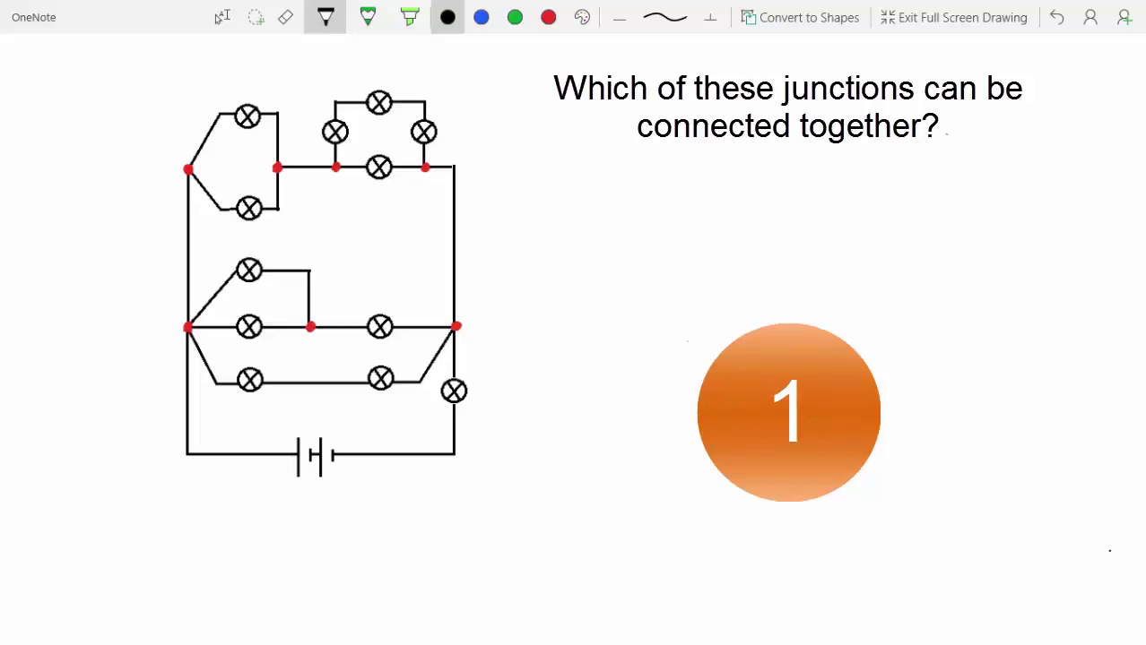
Switch to blue ink and draw a loop joining the two left-hand junctions
click(481, 17)
mouse_move(179, 321)
mouse_down()
mouse_move(178, 178)
mouse_move(182, 188)
mouse_up()
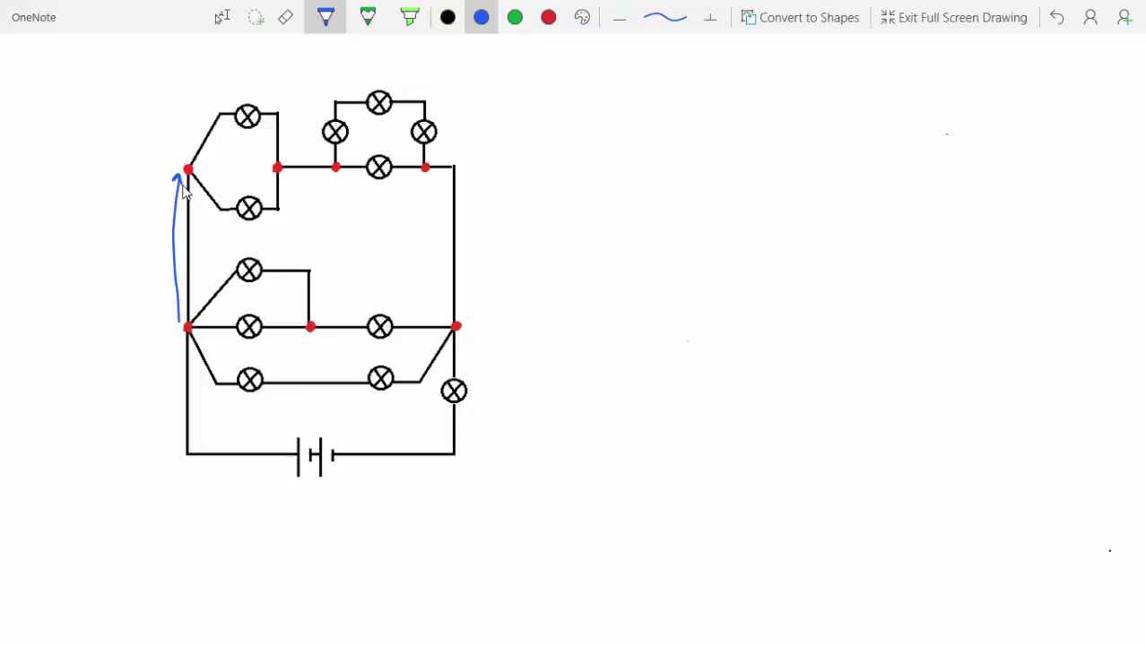
mouse_move(195, 148)
mouse_down()
mouse_move(167, 173)
mouse_move(155, 240)
mouse_move(158, 303)
mouse_move(184, 337)
mouse_move(213, 315)
mouse_move(209, 184)
mouse_move(194, 149)
mouse_up()
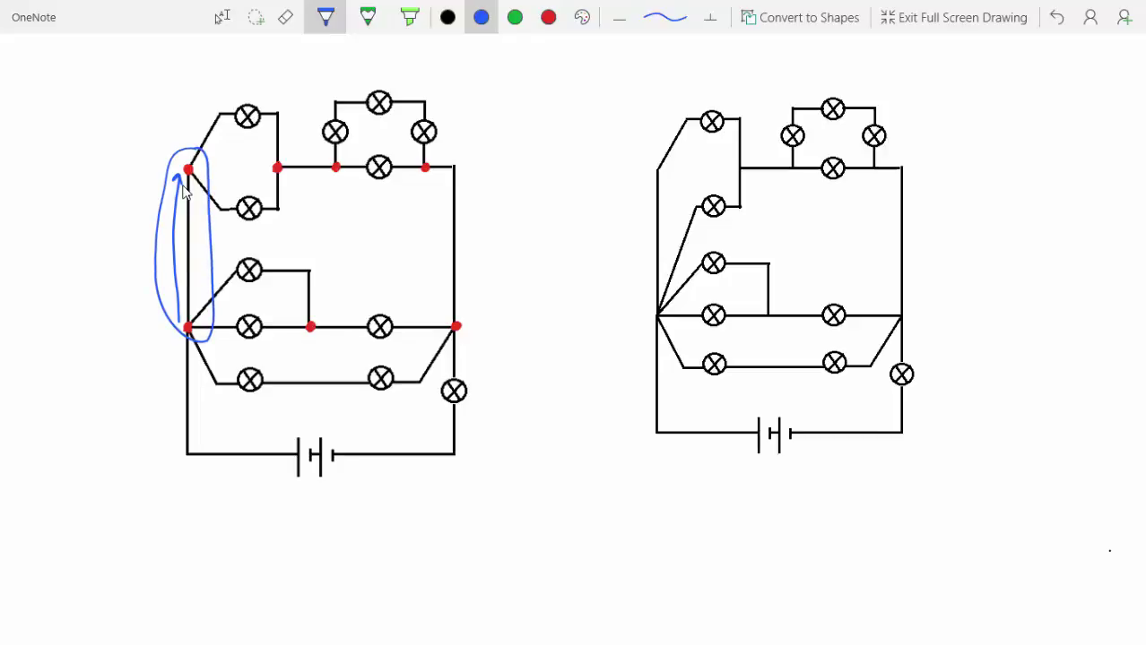
Draw blue arrows across the top junctions, down to the right junction, and along the bottom row
drag(194, 168, 268, 164)
mouse_move(281, 174)
mouse_down()
mouse_move(330, 176)
mouse_move(326, 185)
mouse_move(321, 154)
mouse_move(264, 163)
mouse_move(272, 183)
mouse_move(339, 157)
mouse_up()
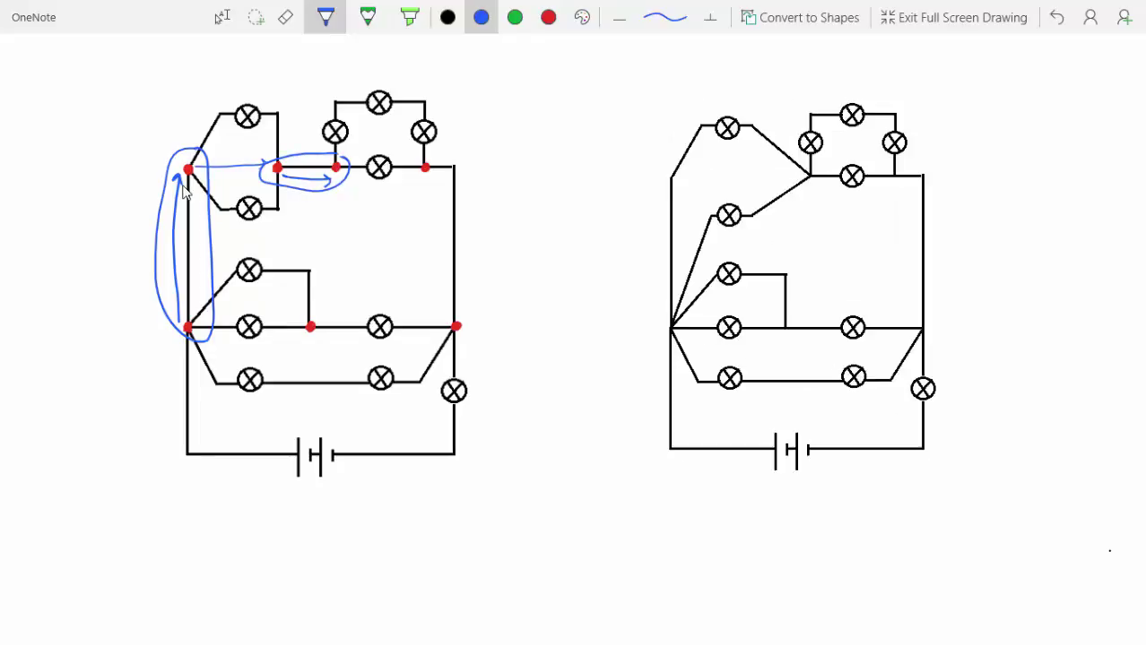
drag(339, 178, 416, 189)
mouse_move(431, 163)
mouse_down()
mouse_move(470, 179)
mouse_move(463, 318)
mouse_move(471, 307)
mouse_up()
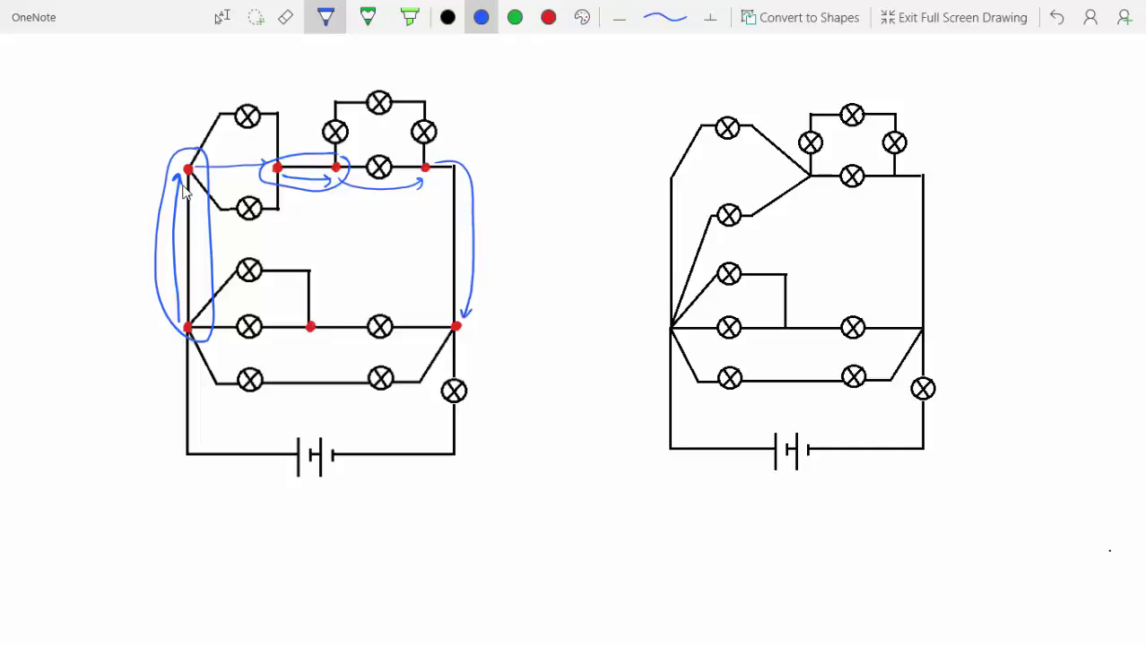
mouse_move(465, 154)
mouse_down()
mouse_move(416, 169)
mouse_move(437, 208)
mouse_move(433, 263)
mouse_move(451, 324)
mouse_move(490, 305)
mouse_move(484, 179)
mouse_up()
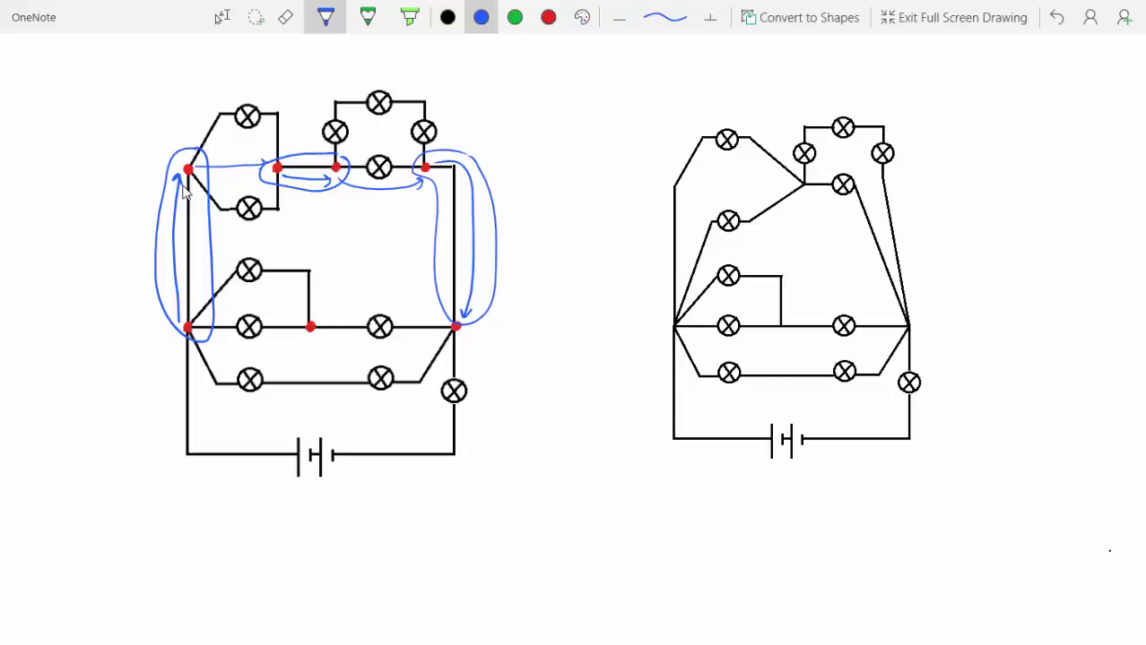
mouse_move(192, 323)
mouse_down()
mouse_move(231, 305)
mouse_move(286, 305)
mouse_move(302, 317)
mouse_move(297, 309)
mouse_move(380, 298)
mouse_move(438, 323)
mouse_up()
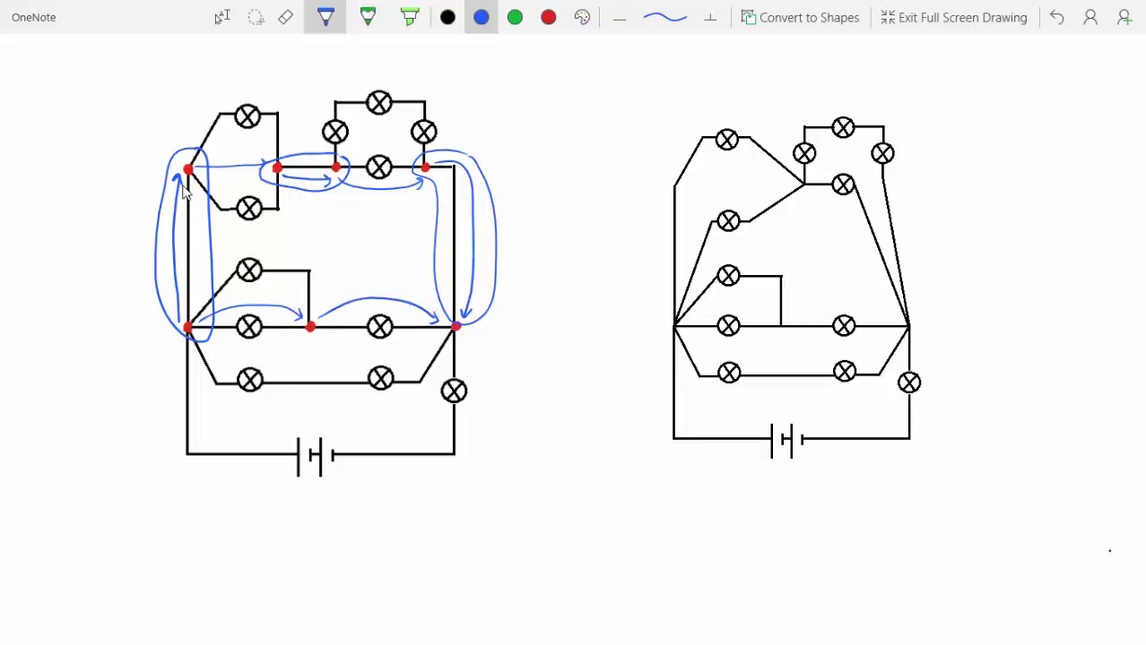